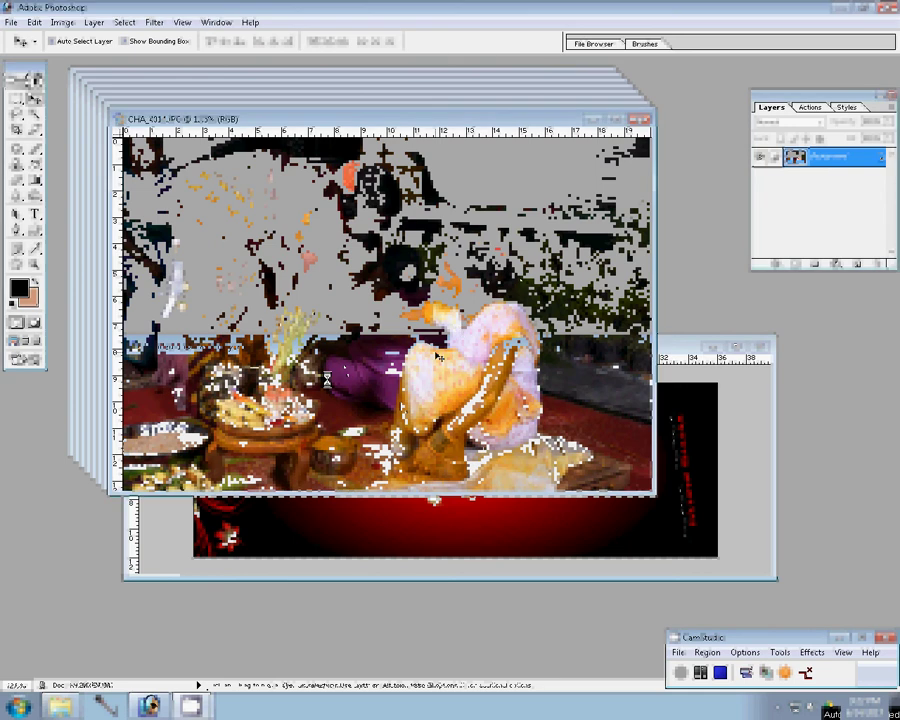
Resize CHA_4014 to 8 inches wide and close the original photo without saving
key("ctrl+alt+i")
key("Tab")
key("Tab")
type("8")
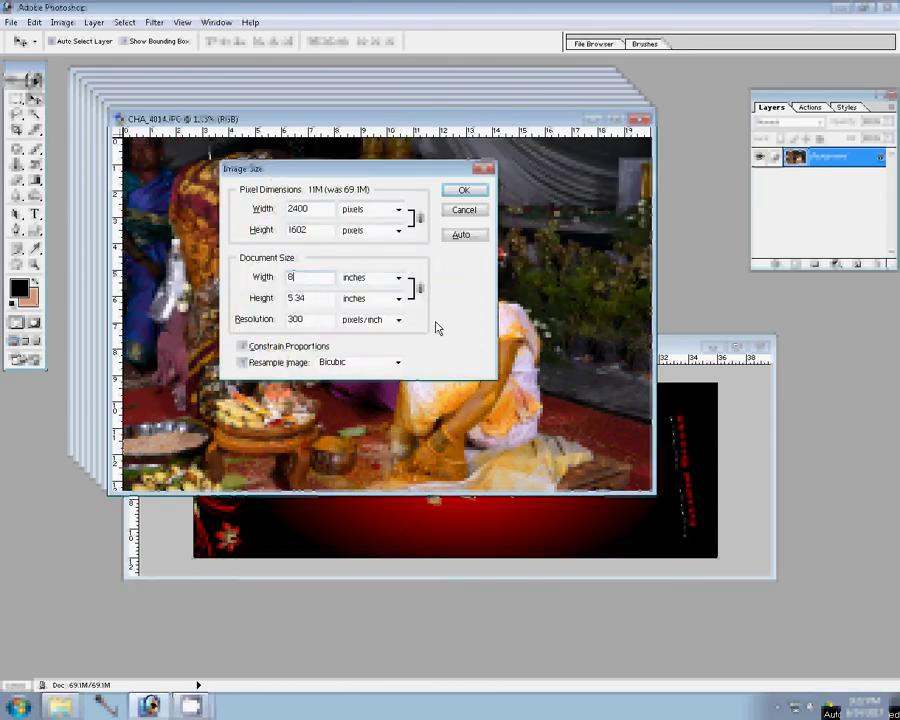
key("Return")
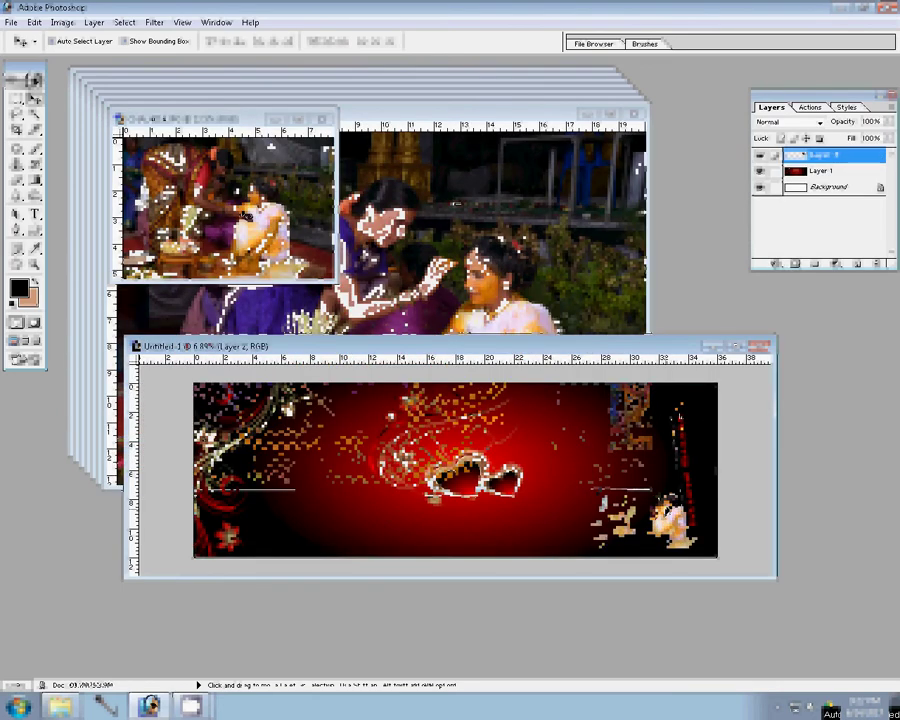
left_click(325, 119)
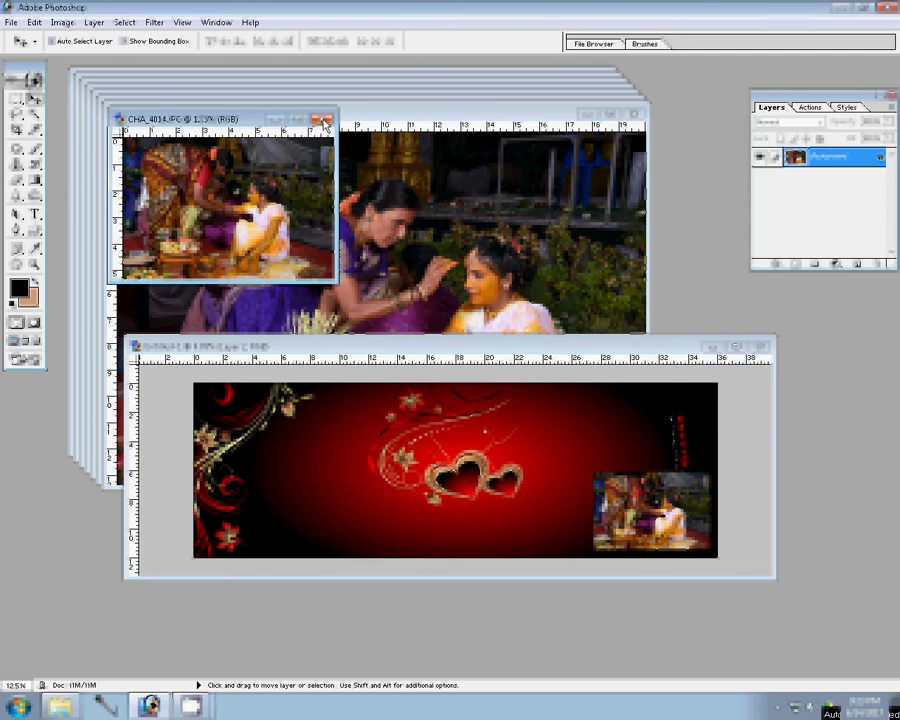
left_click(450, 272)
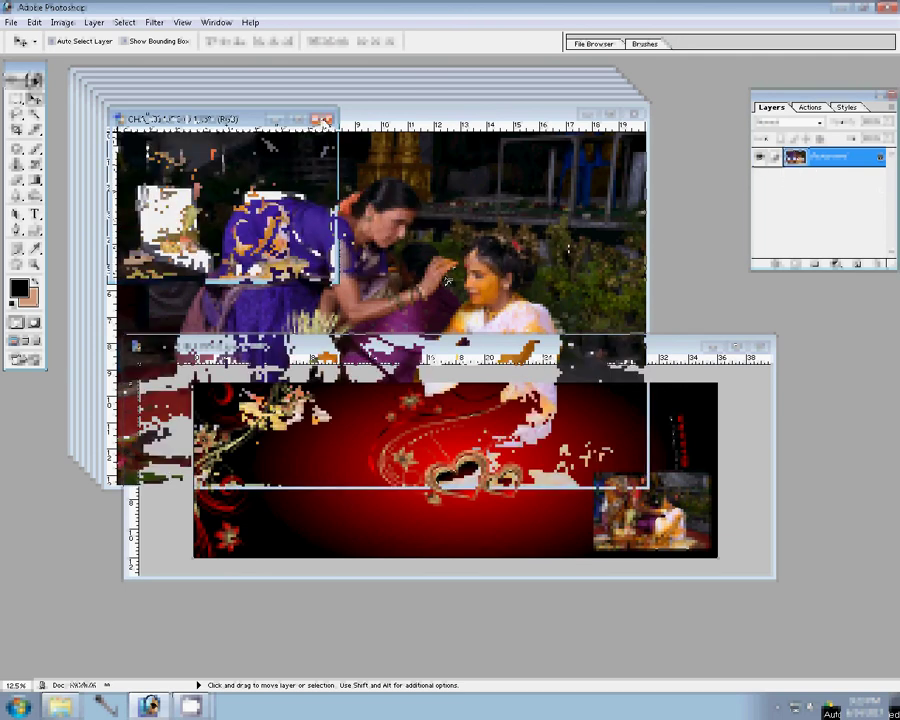
Resize CHA_4008 and place it as Layer 3 at the album's upper right
key("ctrl+alt+i")
key("Tab")
key("Tab")
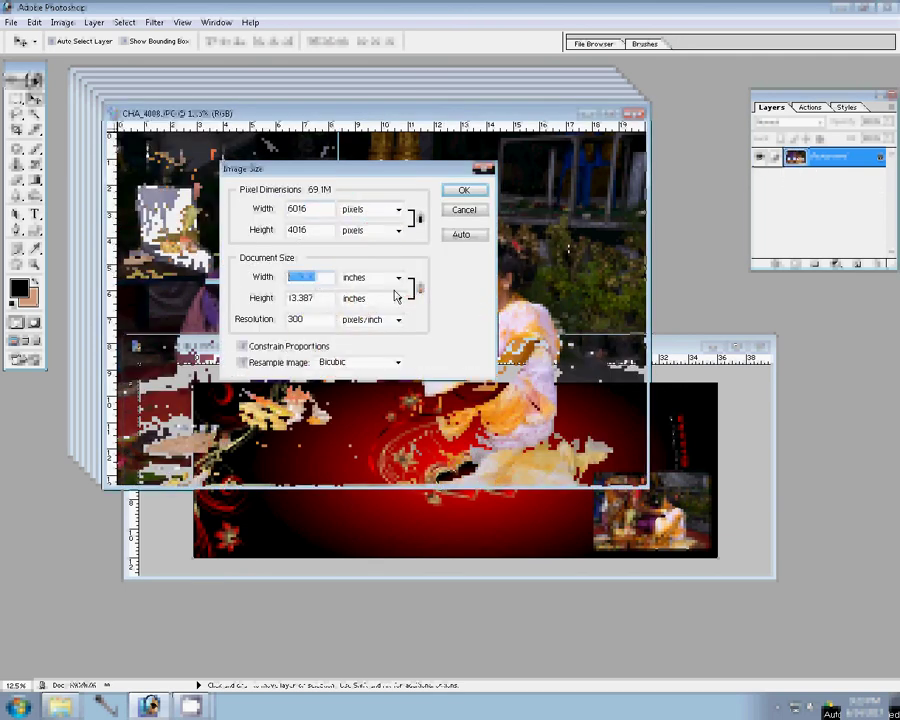
key("Return")
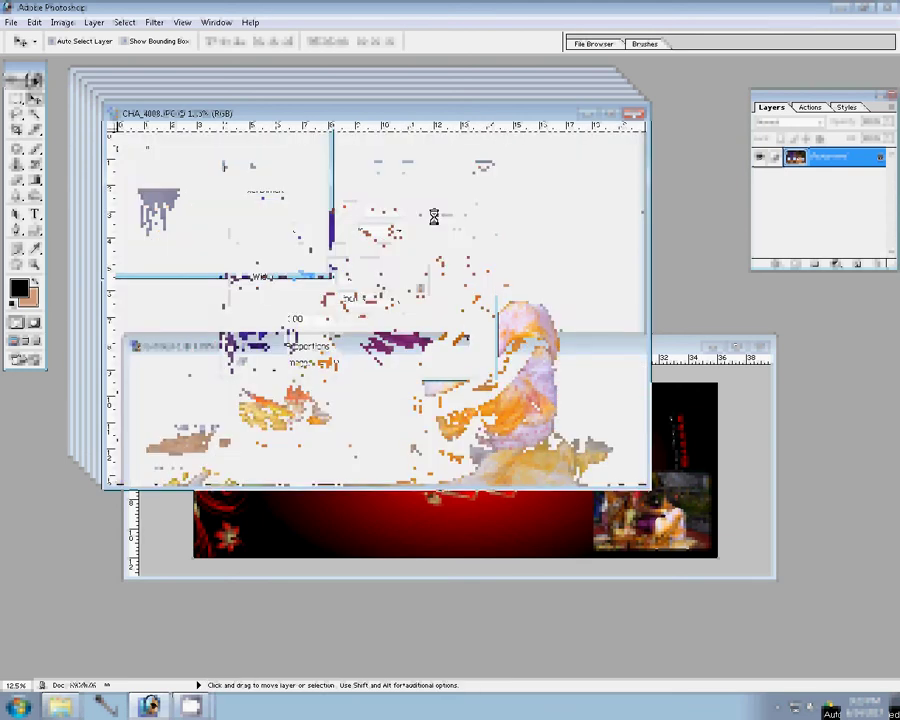
left_click_drag(662, 401, 662, 403)
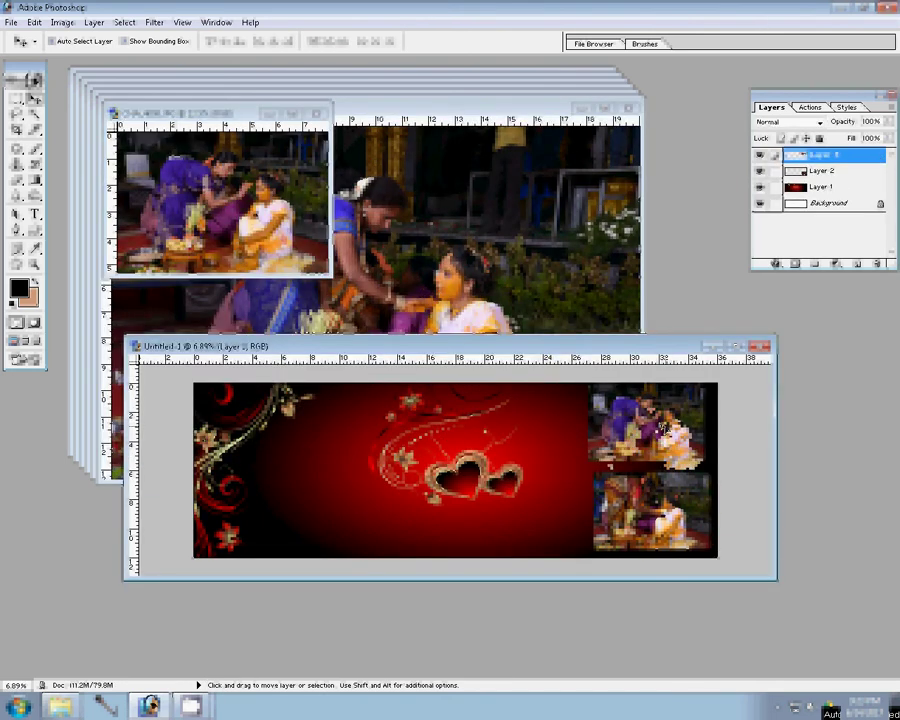
Discard CHA_4008, then resize CHA_4003 and add it as Layer 4 beside CHA_4014
left_click(317, 113)
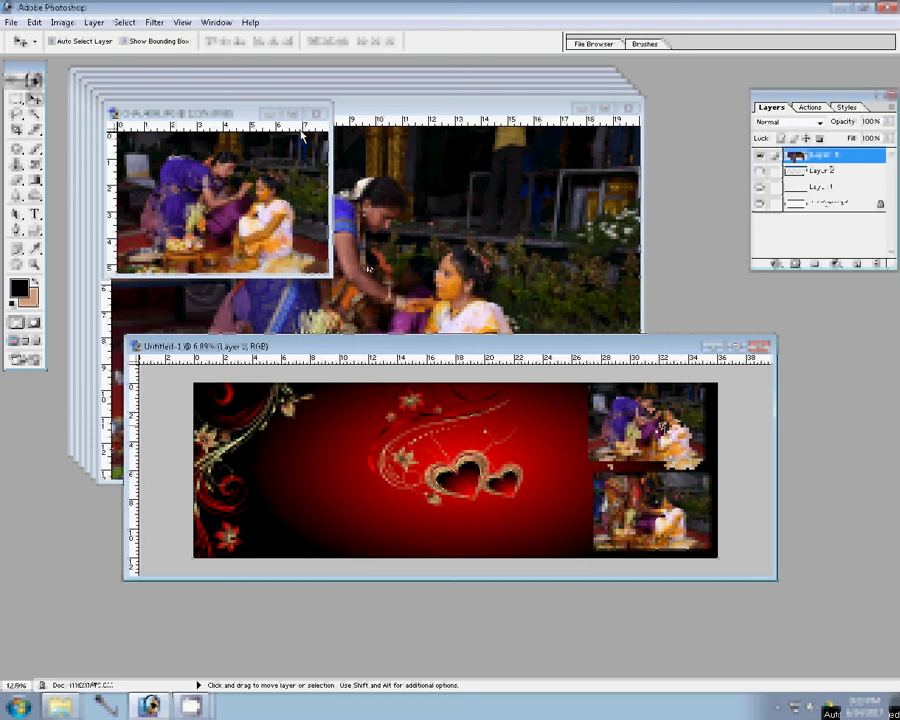
key("n")
key("ctrl+alt+i")
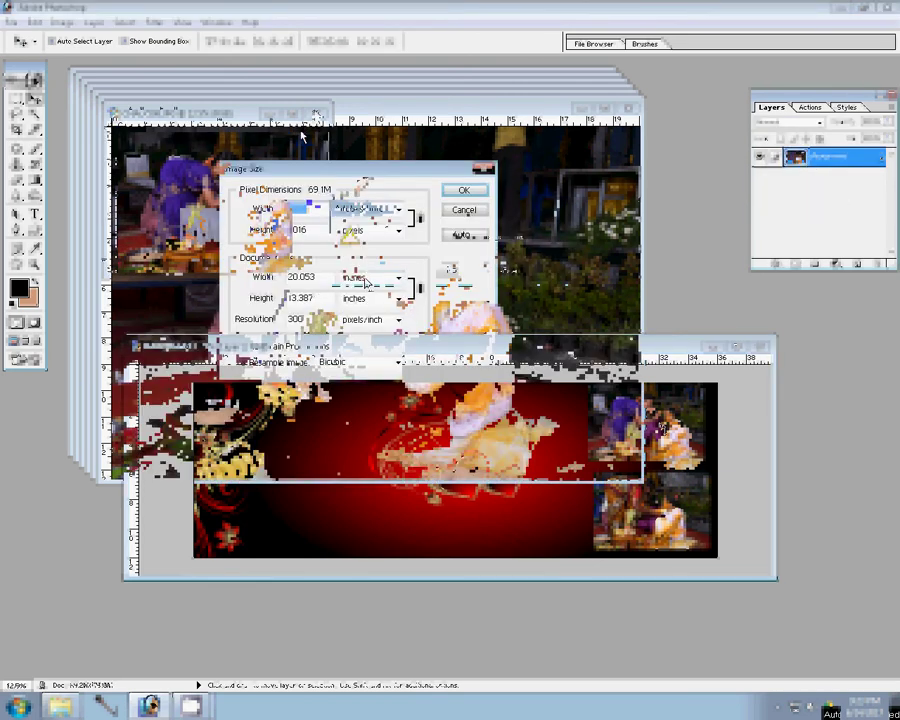
left_click(464, 191)
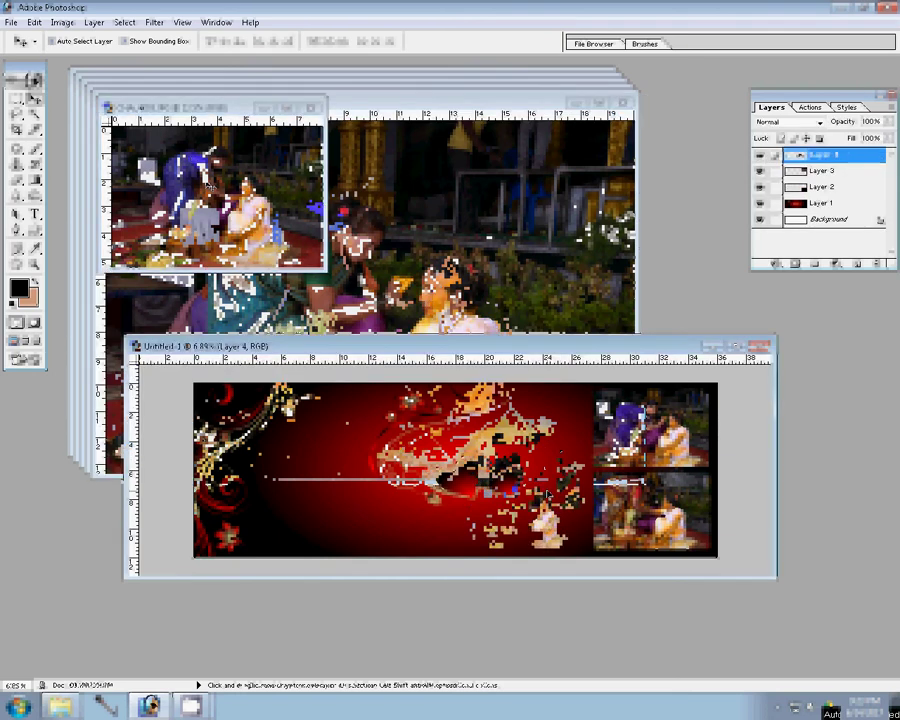
left_click(220, 104)
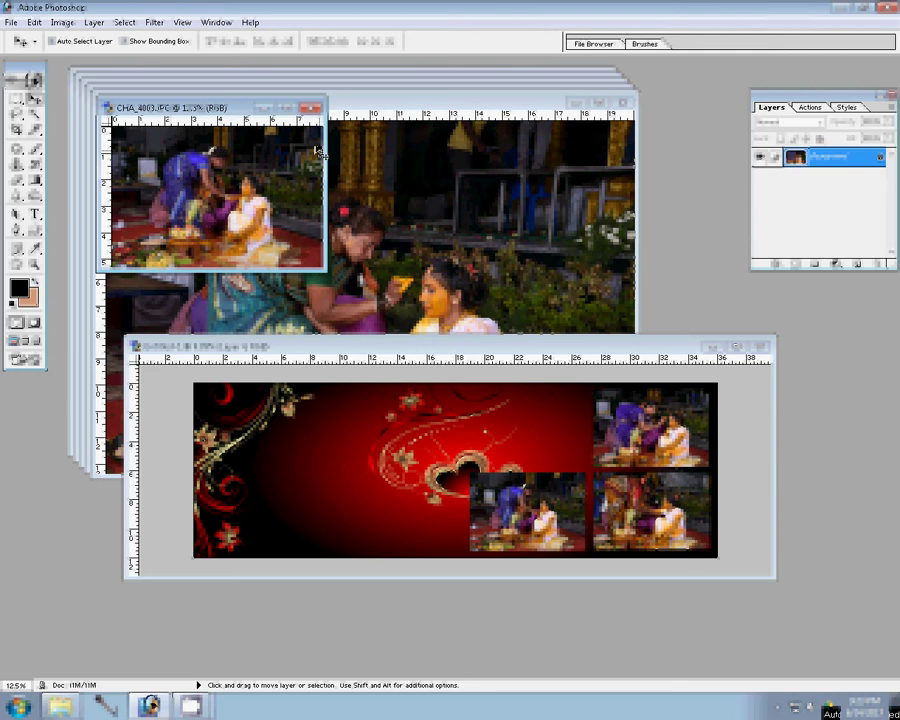
key("ctrl+w")
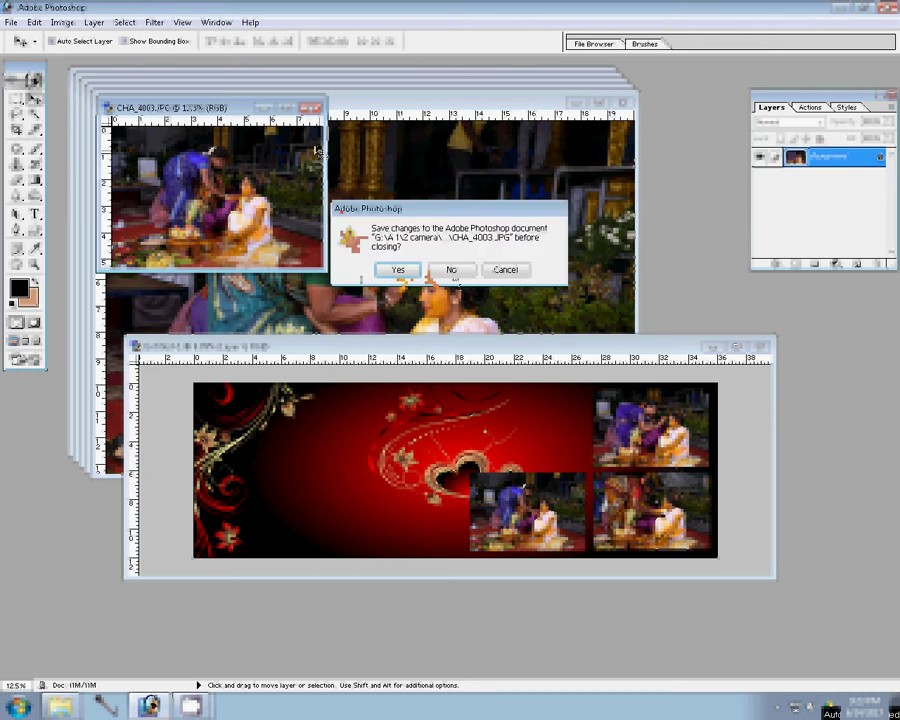
Discard CHA_4003, resize CHA_3997 into Layer 5, and close its original unsaved
left_click(397, 270)
key("ctrl+alt+i")
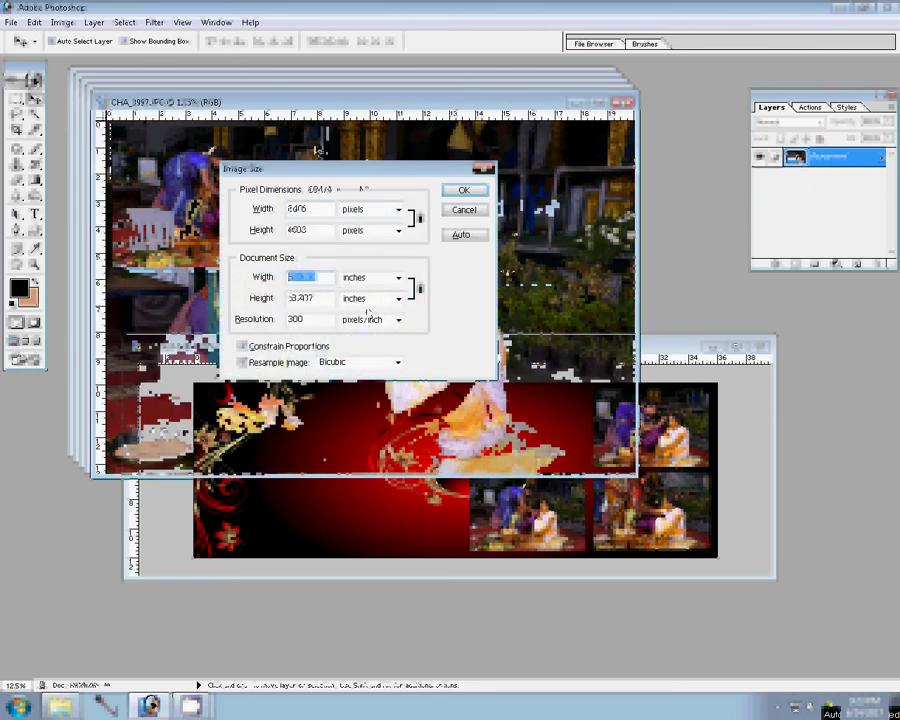
left_click(462, 192)
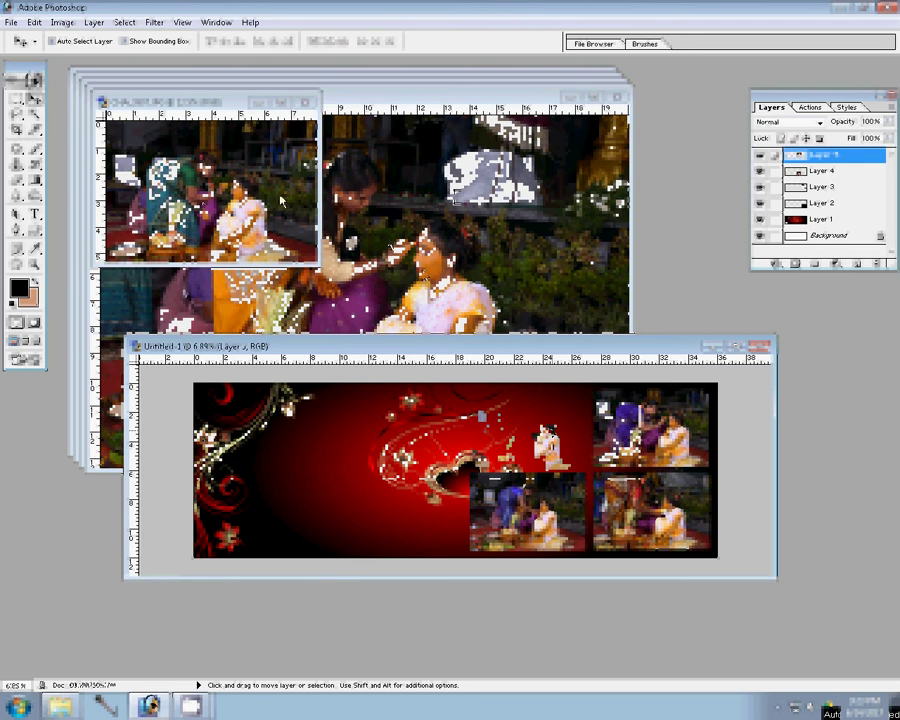
key("ctrl+w")
left_click(452, 267)
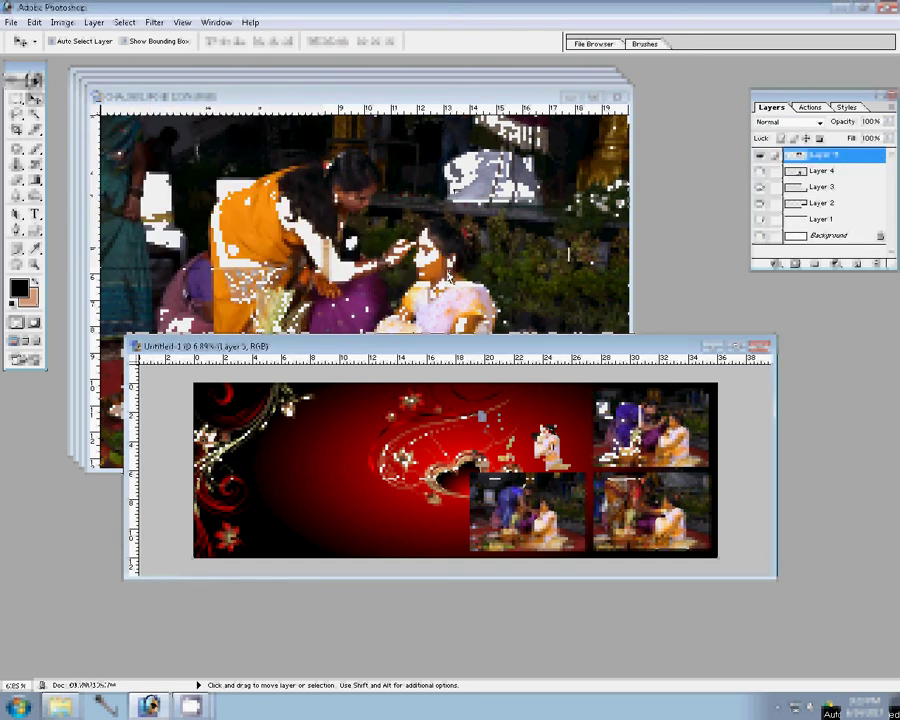
Resize CHA_3991, place it as Layer 6 at the lower left, and close it unsaved
key("ctrl+alt+i")
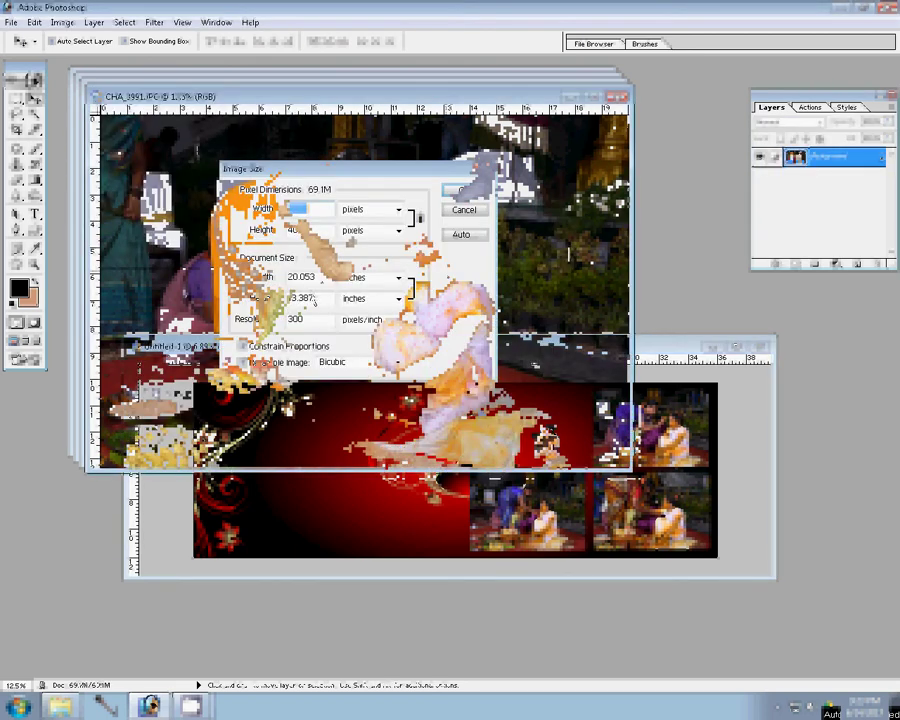
left_click(460, 190)
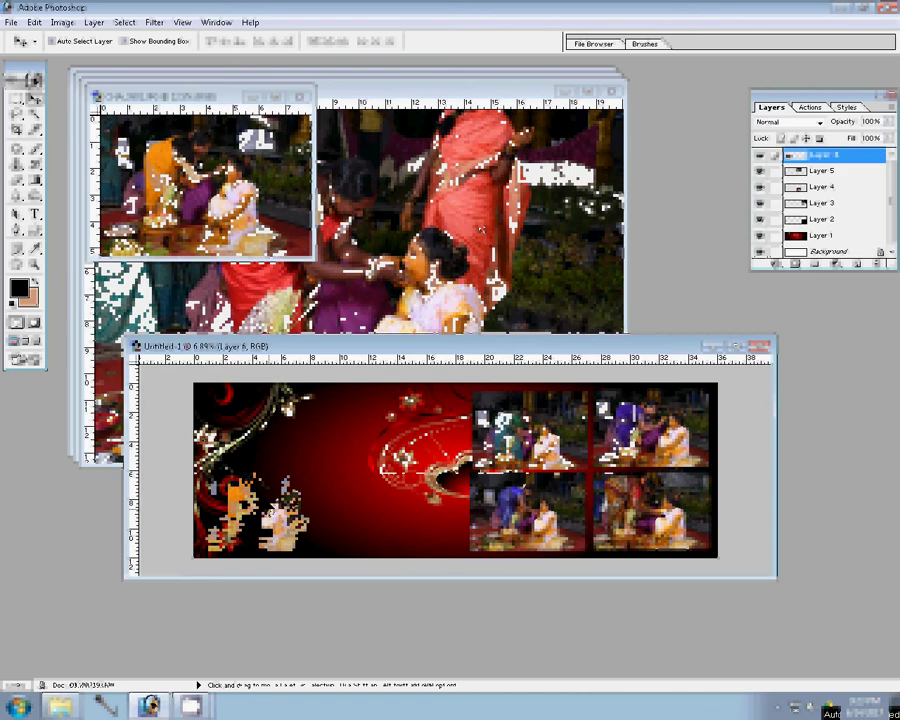
key("ctrl+w")
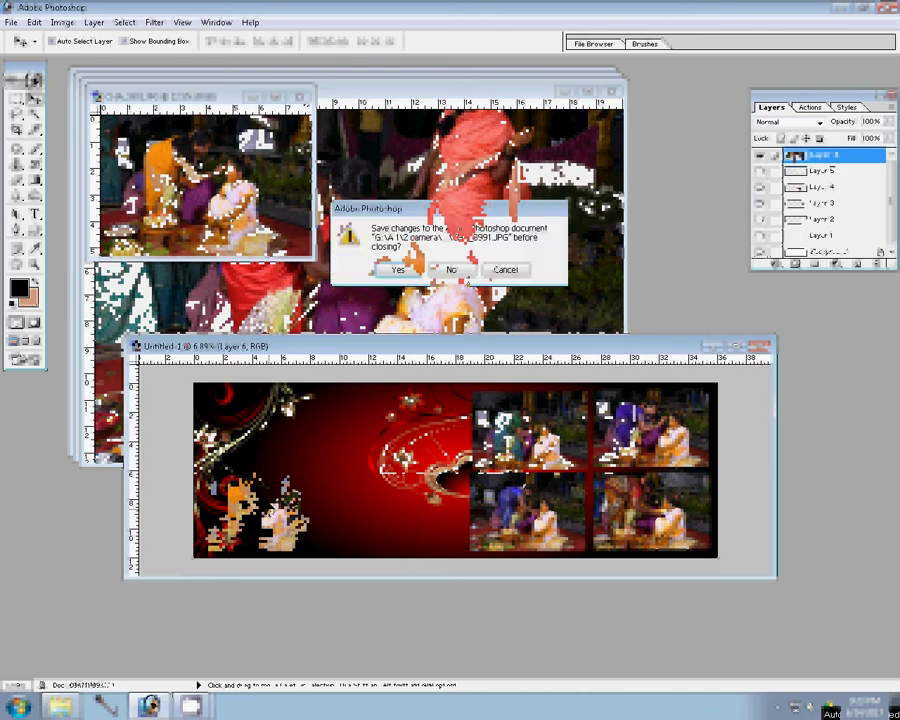
left_click(450, 270)
Resize CHA_3985, add it as Layer 7 at upper left, and close the source unsaved
key("ctrl+alt+i")
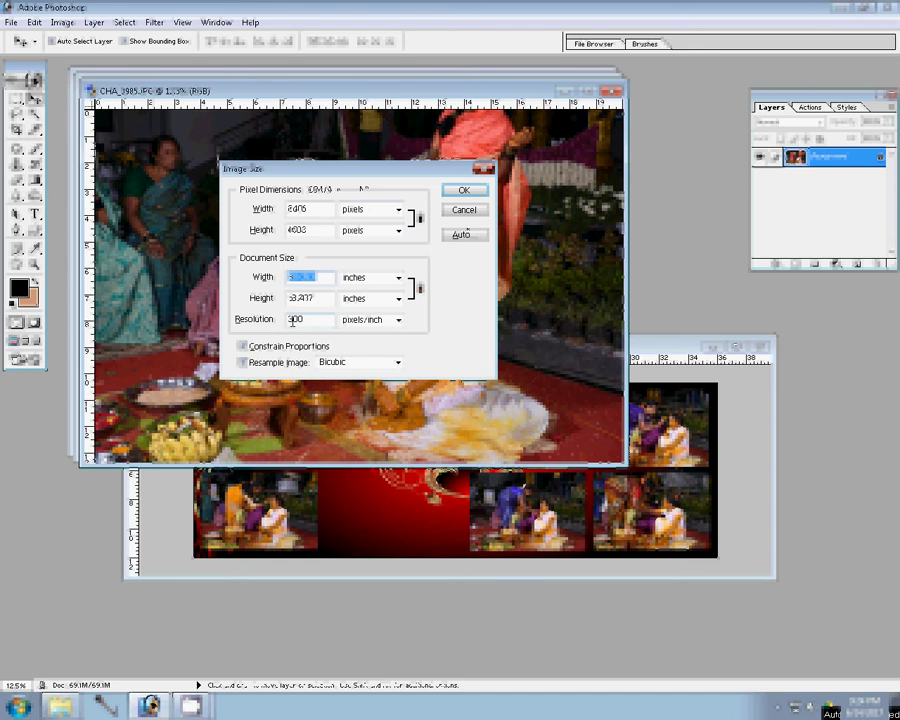
left_click(466, 191)
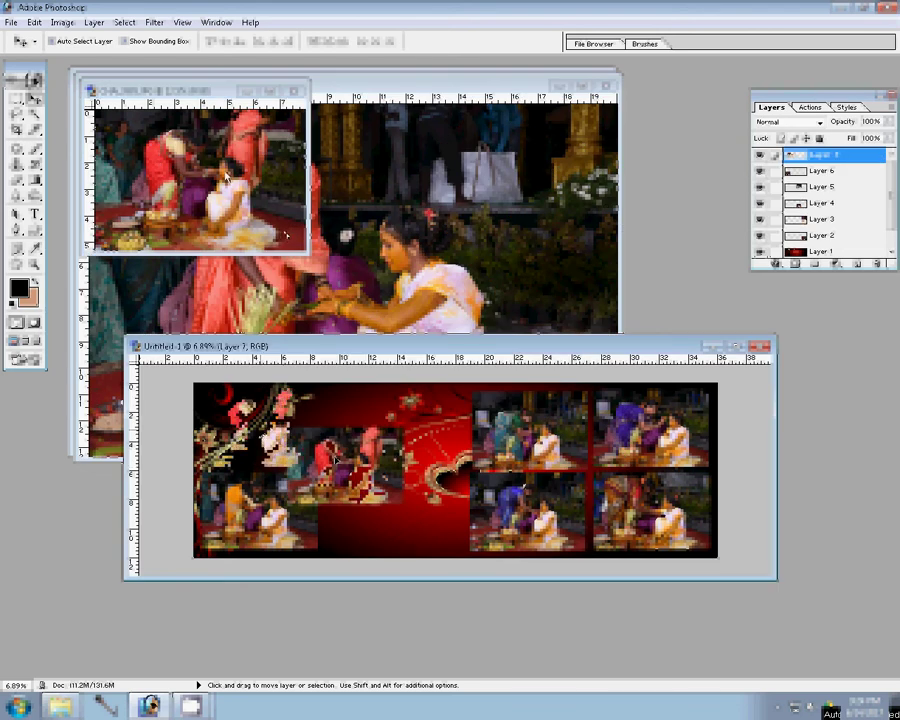
key("ctrl+w")
key("n")
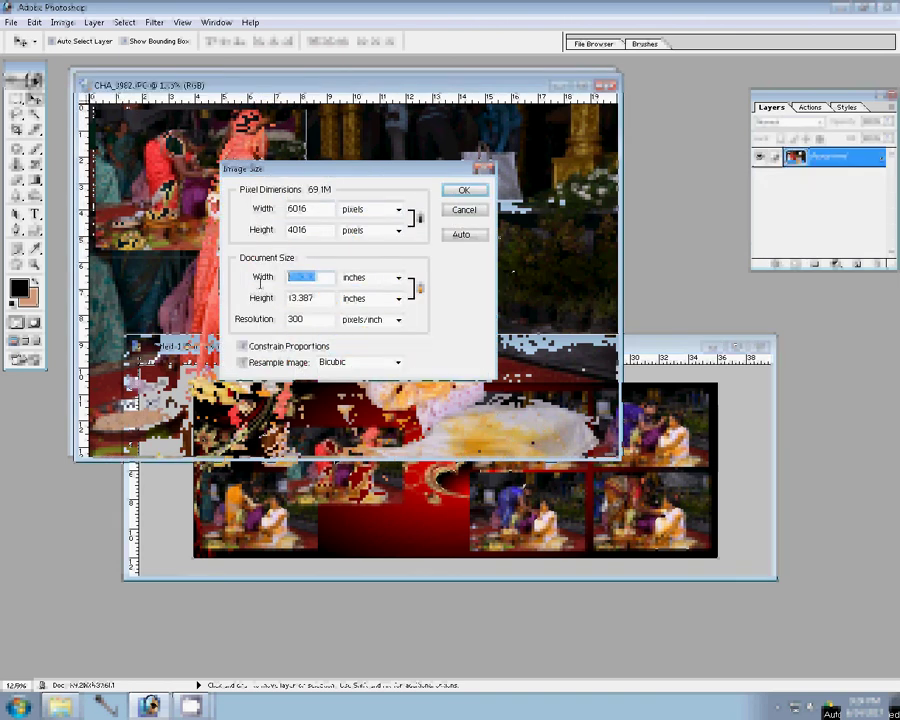
Confirm CHA_3982's new size and copy it into the album spread as Layer 8
left_click(458, 190)
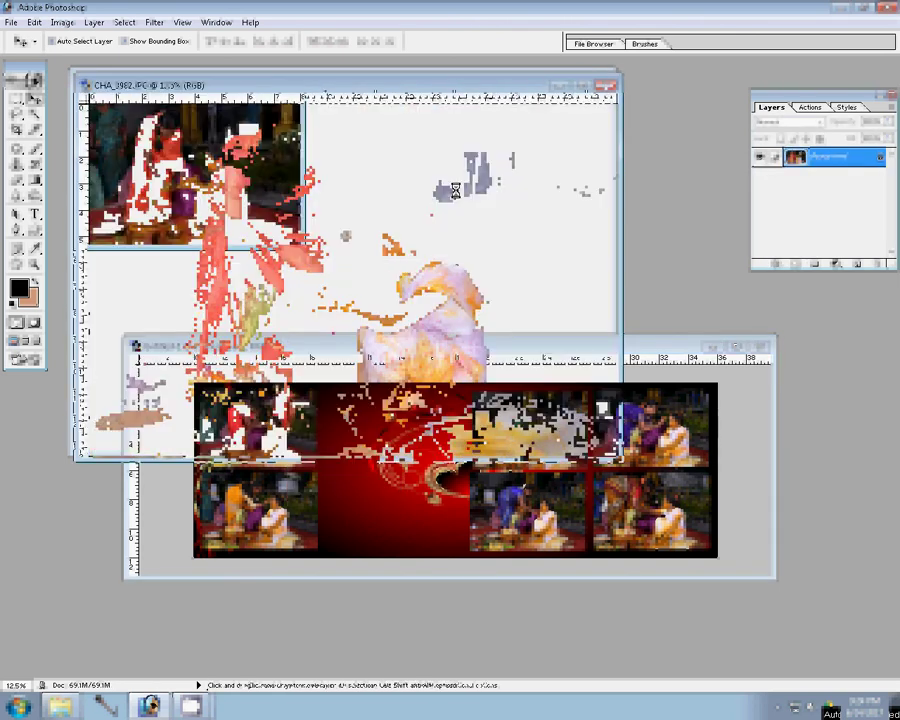
left_click_drag(504, 300, 420, 455)
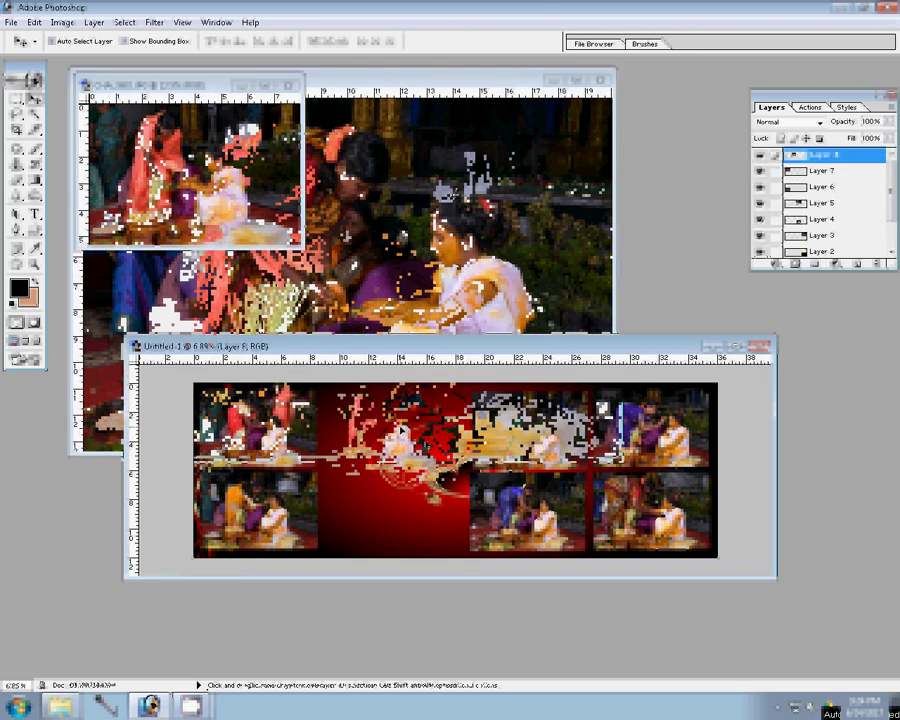
left_click(290, 84)
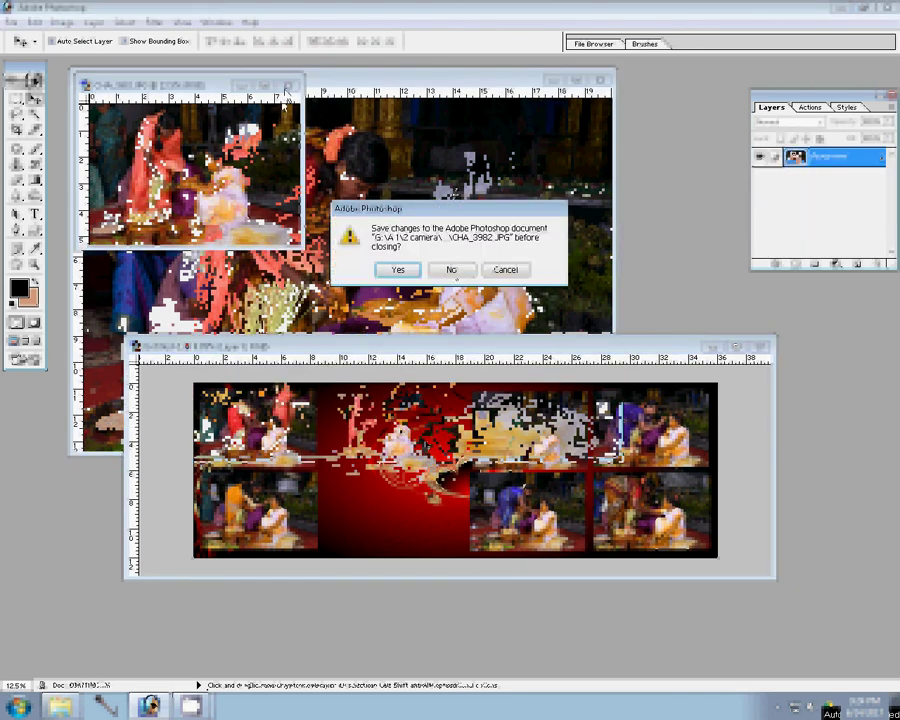
Discard CHA_3982, then resize CHA_4016 to 8 inches wide and add it as Layer 9
left_click(450, 266)
key("ctrl+alt+i")
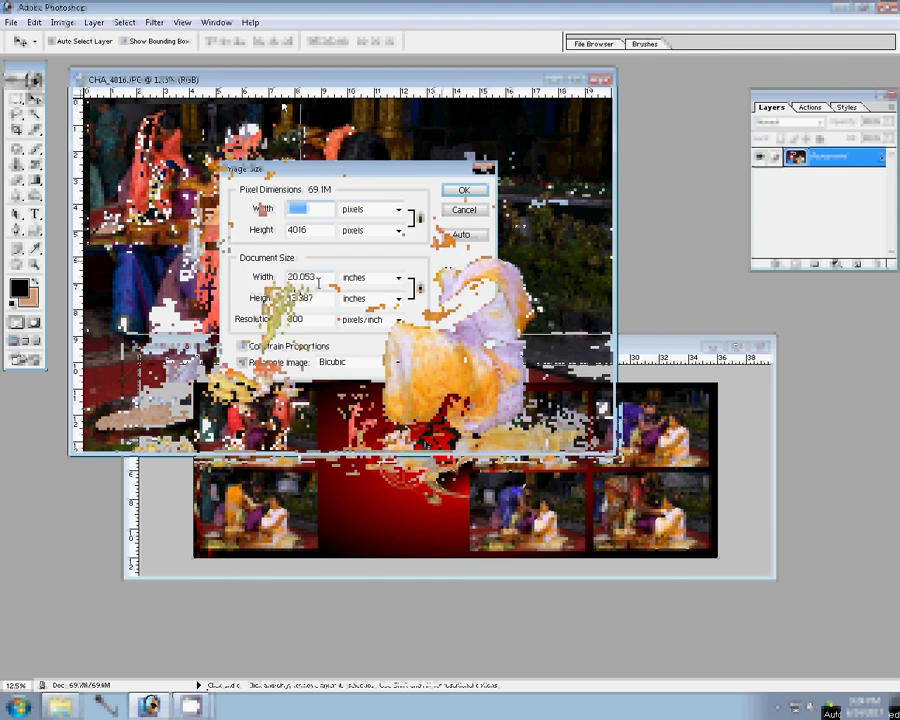
double_click(319, 282)
type("8")
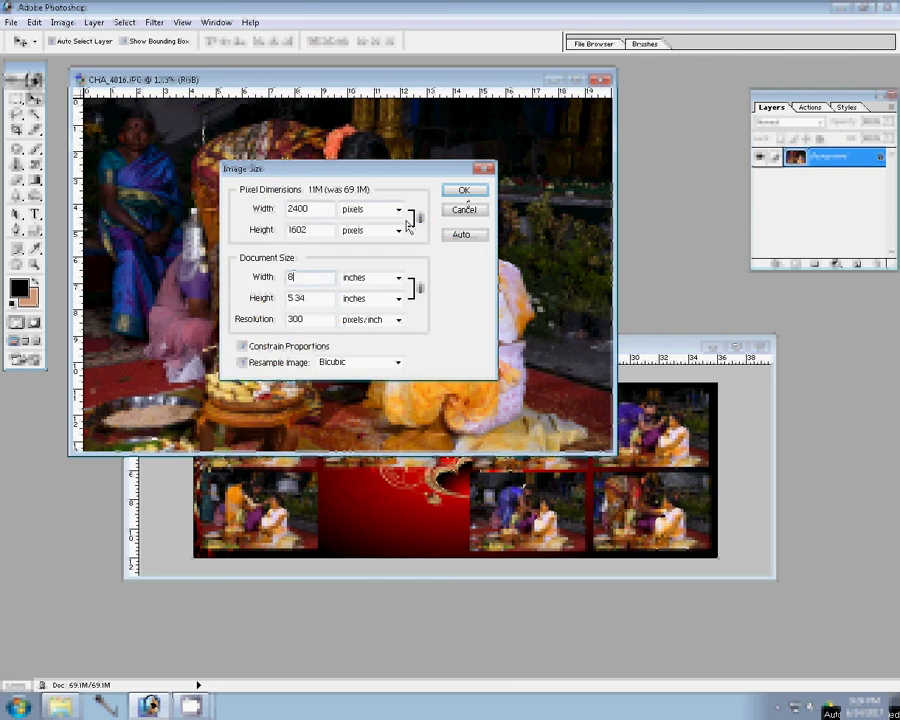
key("Return")
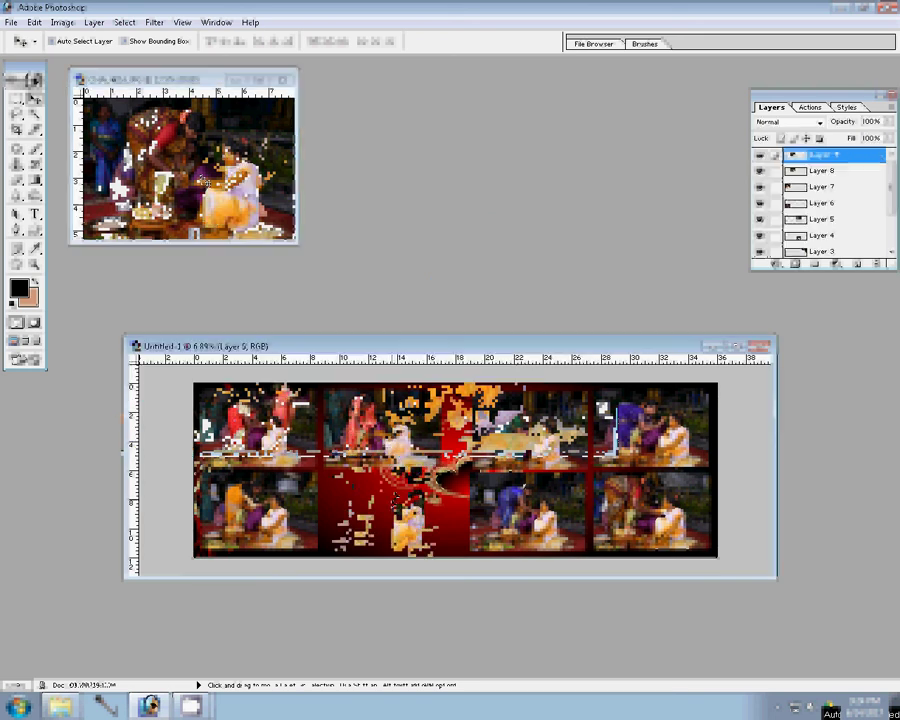
left_click_drag(285, 305, 280, 380)
Hide the red and white background layers and merge the eight photo layers into one
scroll(820, 200, "down", 3)
left_click(759, 234)
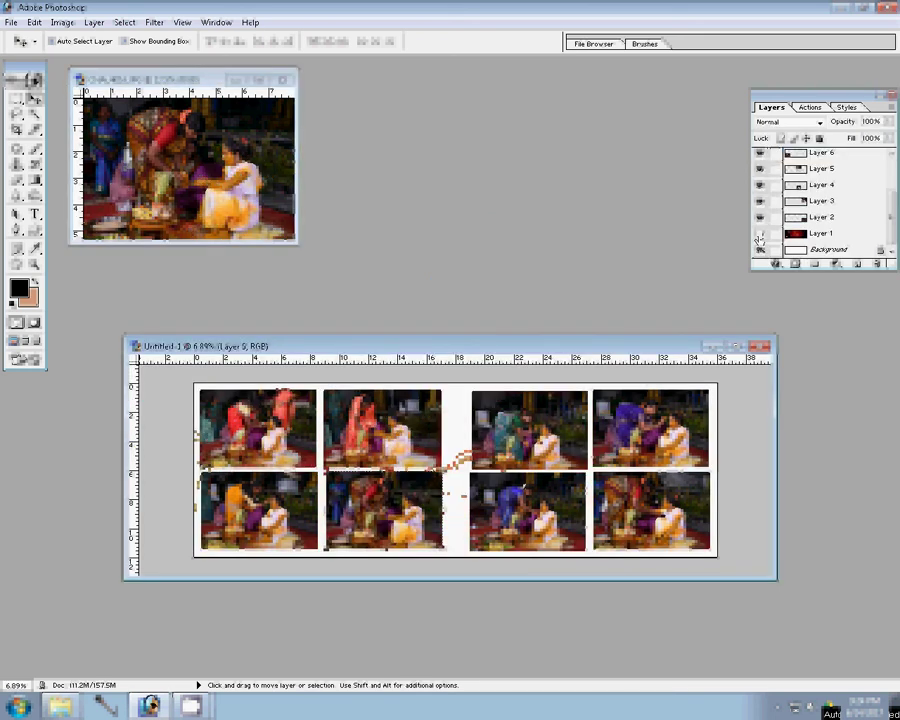
left_click(759, 249)
left_click(820, 168)
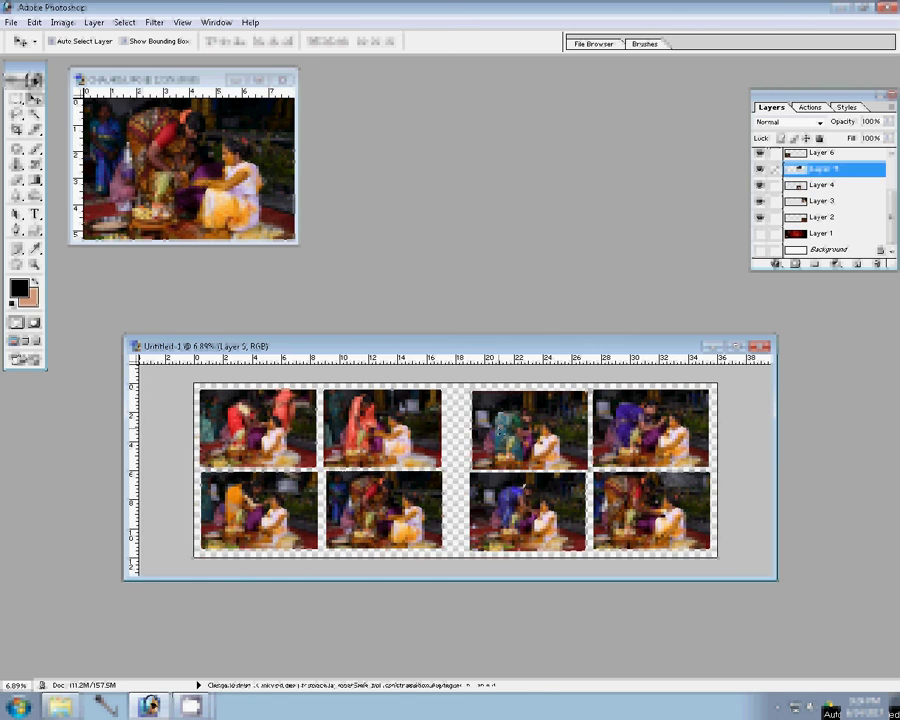
key("shift+ctrl+e")
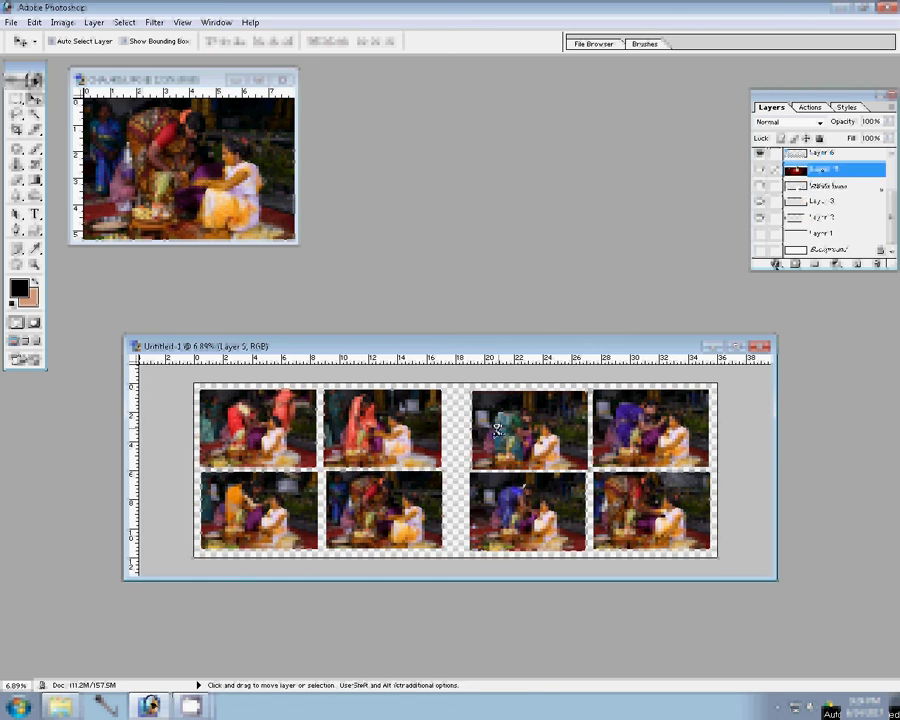
Give the merged photos a 22 px outside Stroke filled with a Pattern
left_click(775, 264)
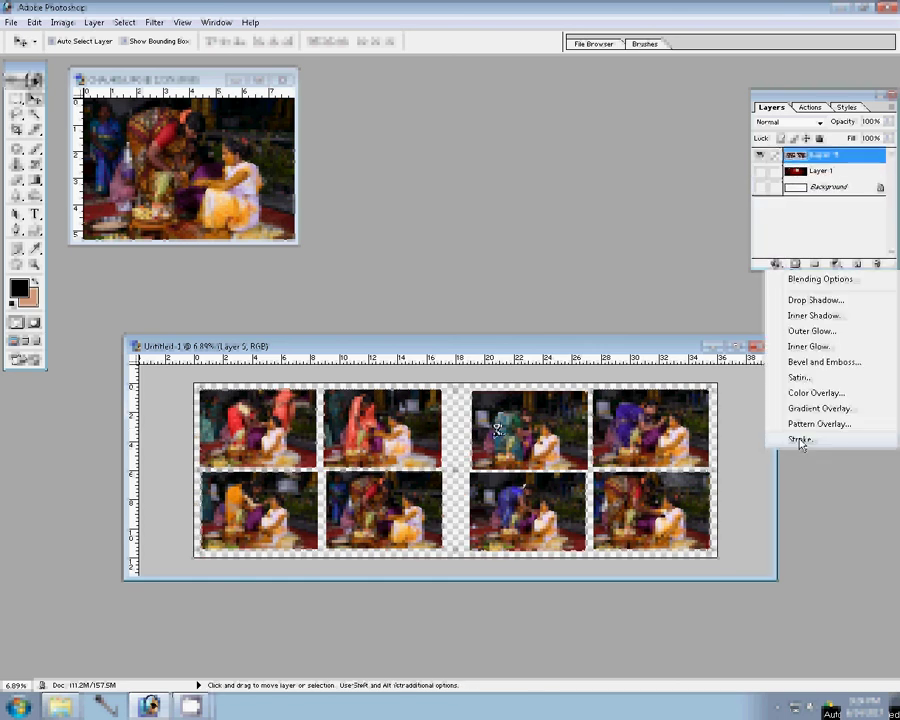
left_click(800, 440)
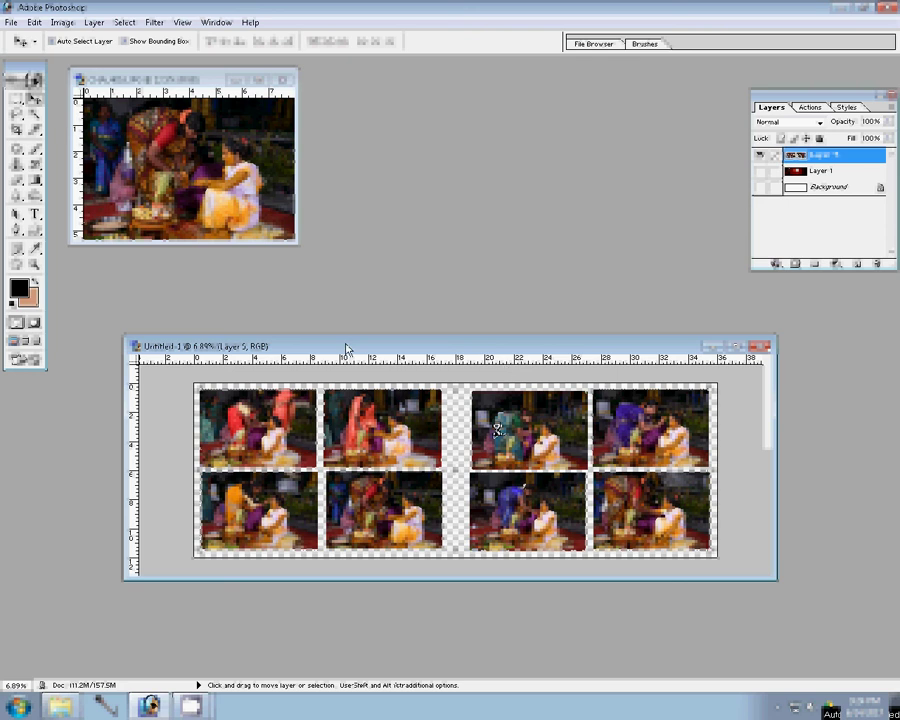
left_click(355, 221)
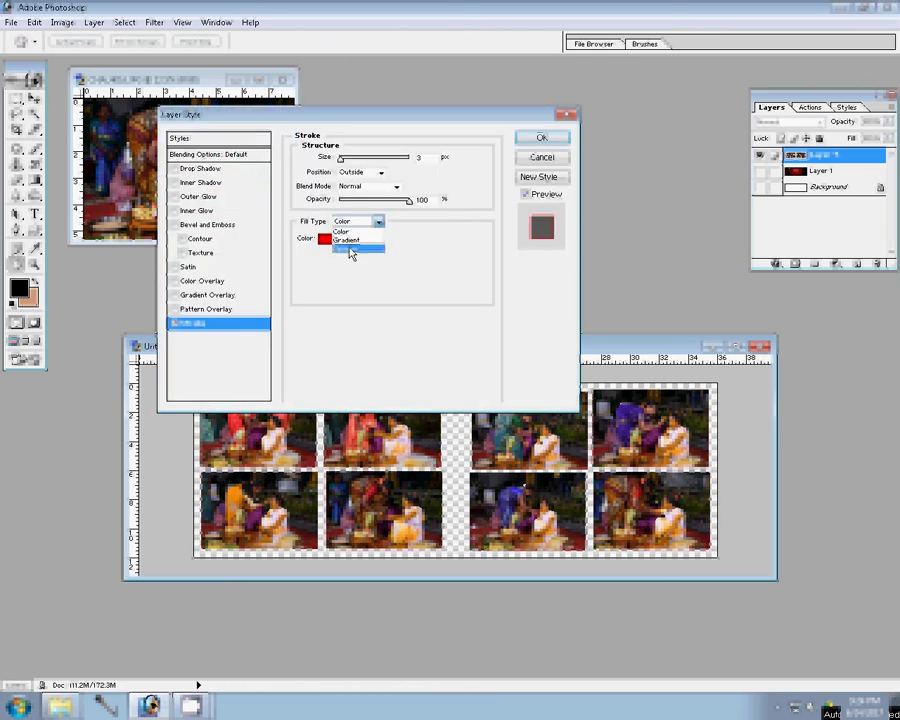
left_click(350, 250)
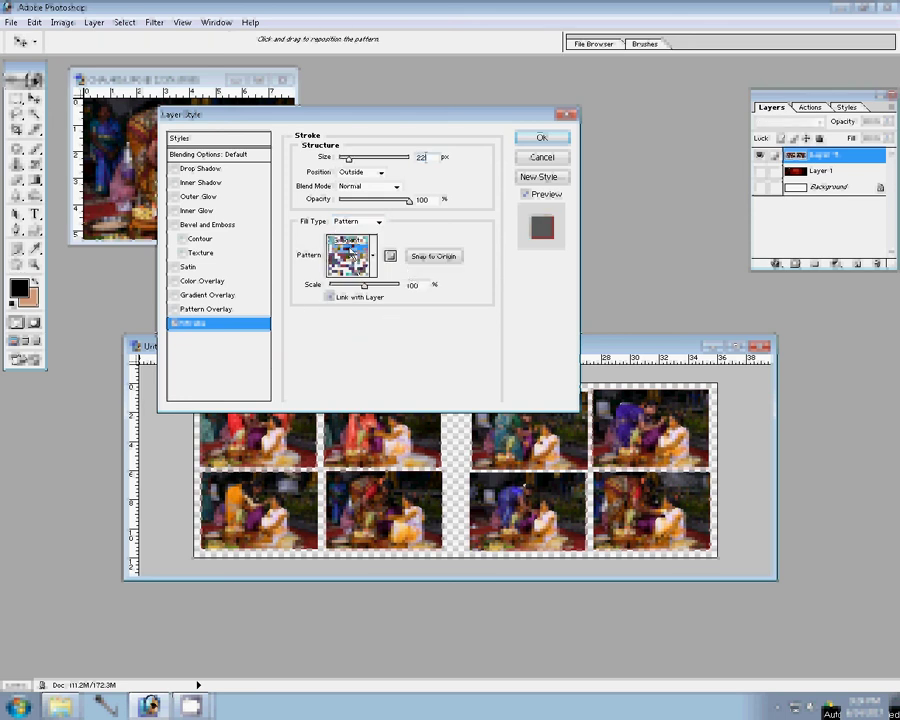
left_click(416, 158)
type("22")
left_click(543, 138)
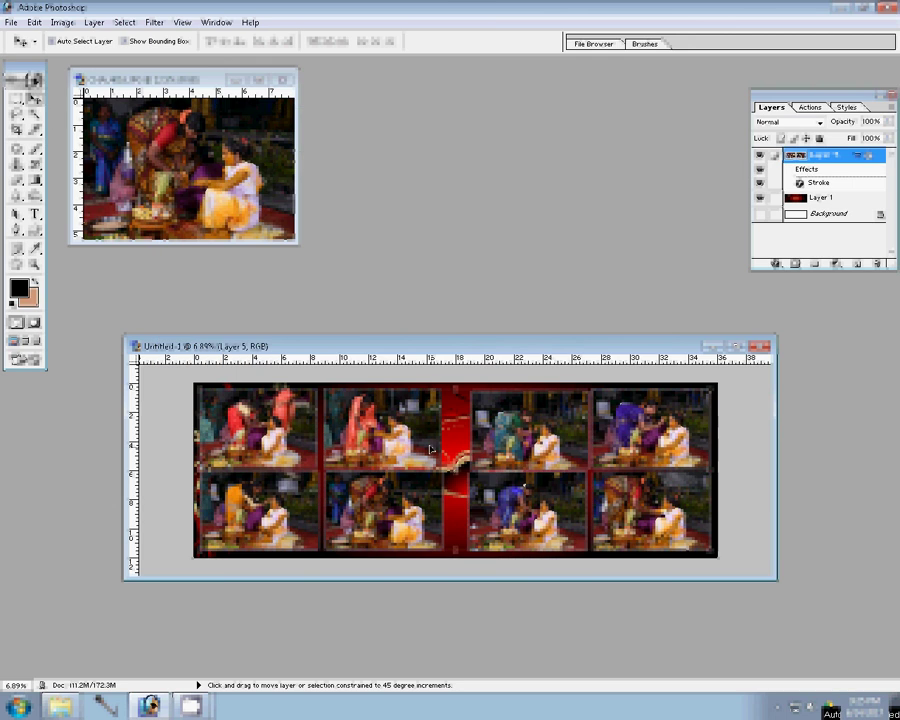
Save the album as Photoshop PSD file '89', then close the leftover CHA_4016 photo
key("ctrl+s")
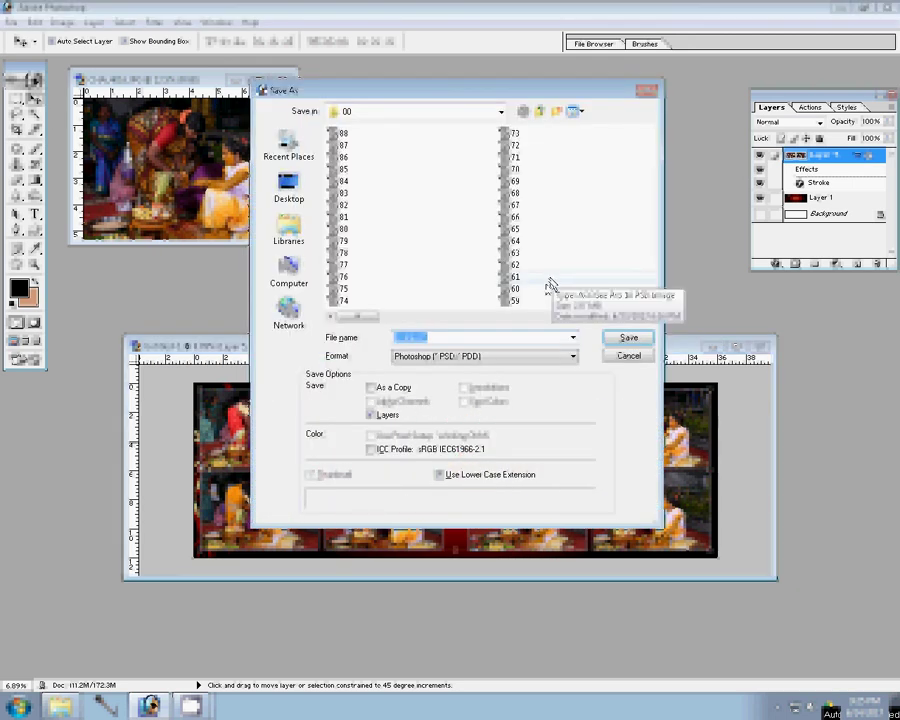
type("89")
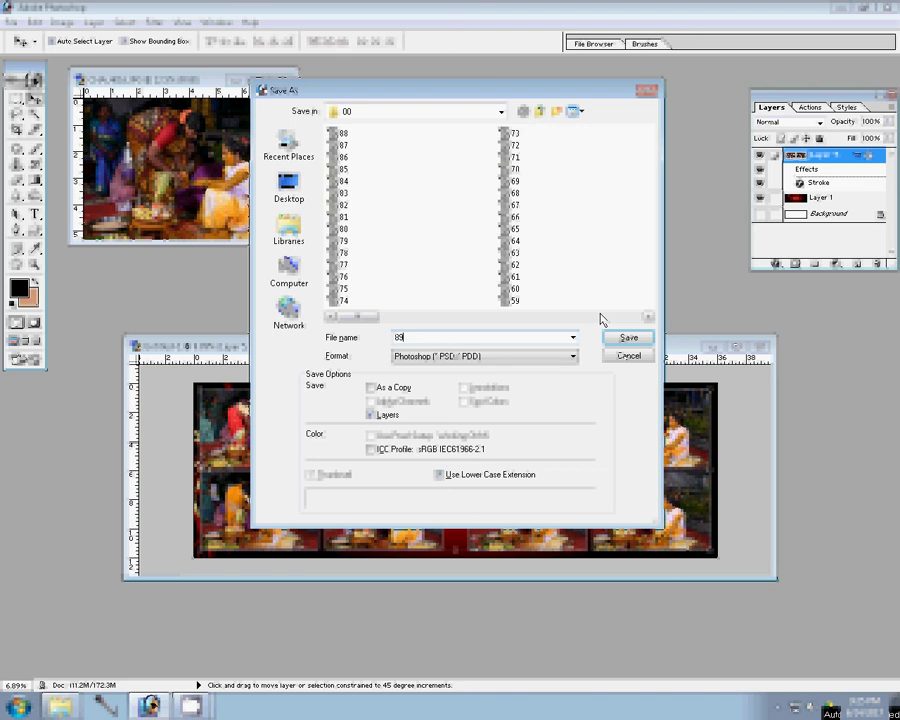
key("Return")
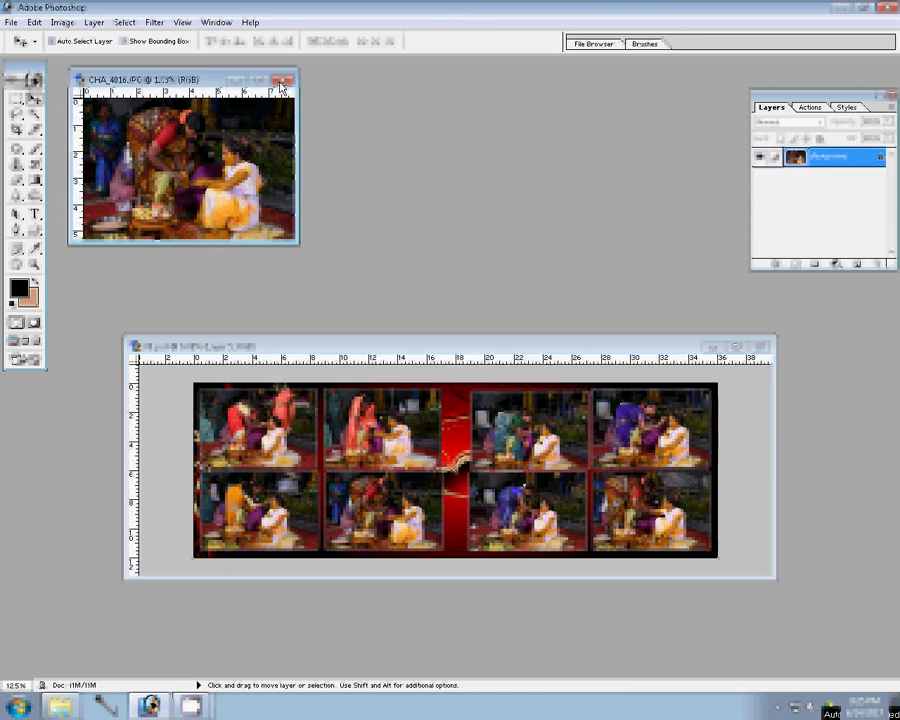
key("ctrl+w")
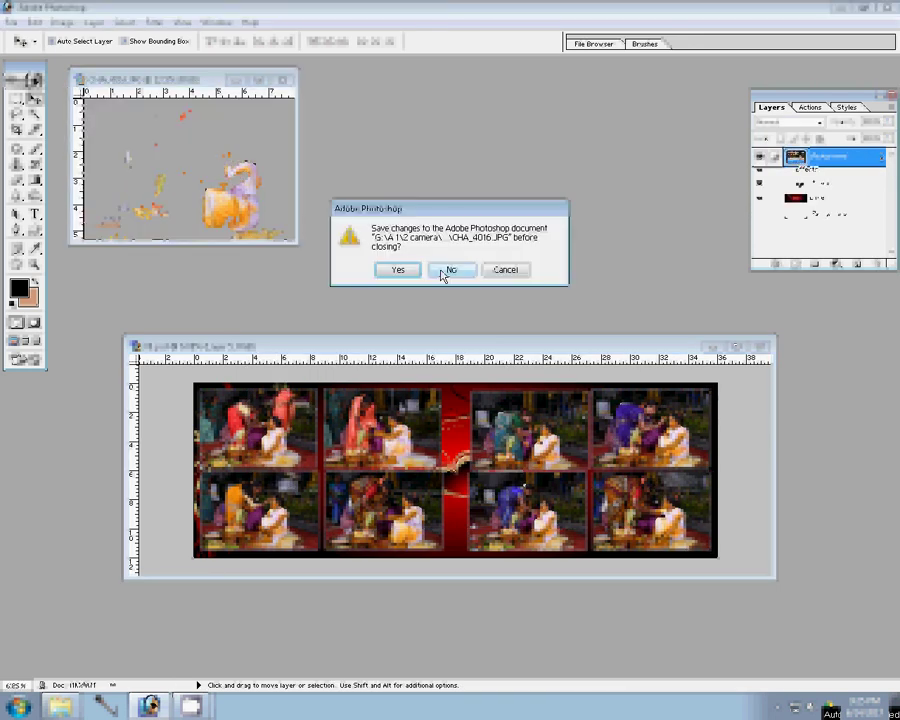